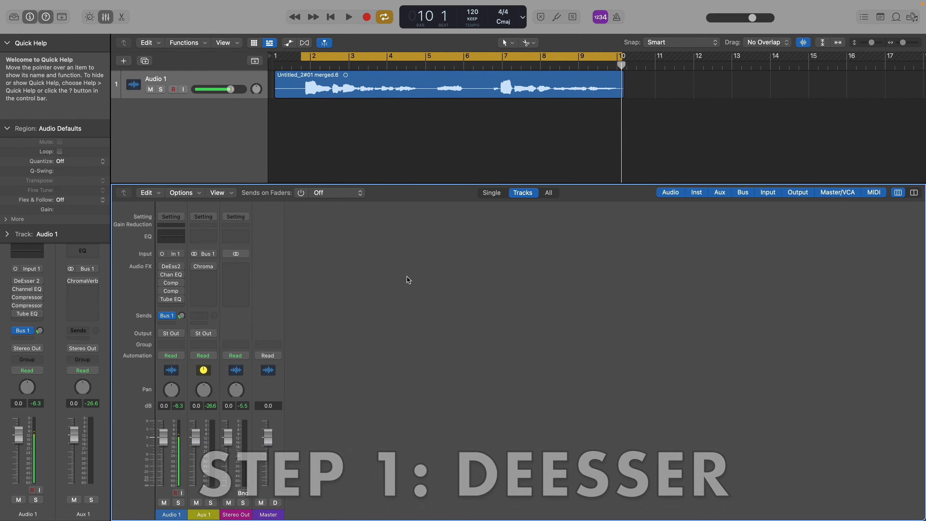
Switch on DeEsser 2 on the Audio 1 channel and open it with its window clear of the channel strips.
{"action": "mouse_move", "coordinate": [163, 270]}
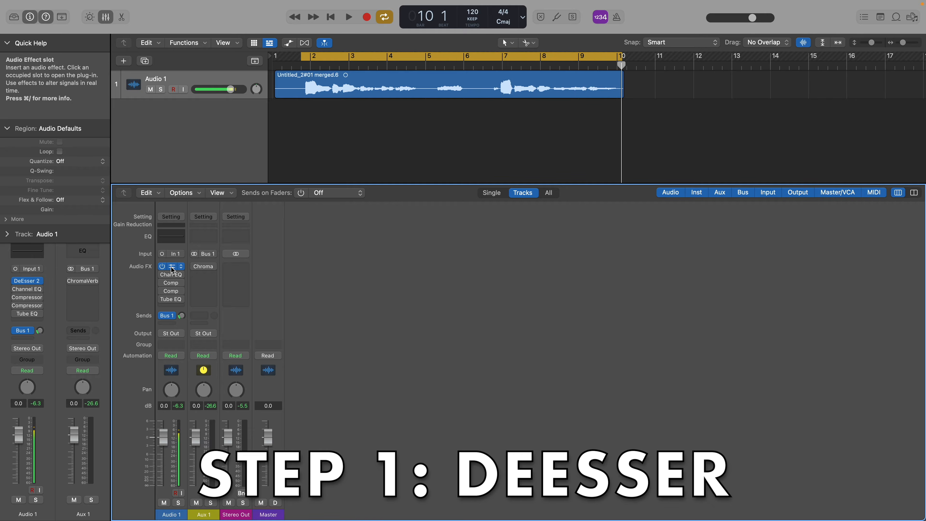
{"action": "left_click", "coordinate": [171, 268]}
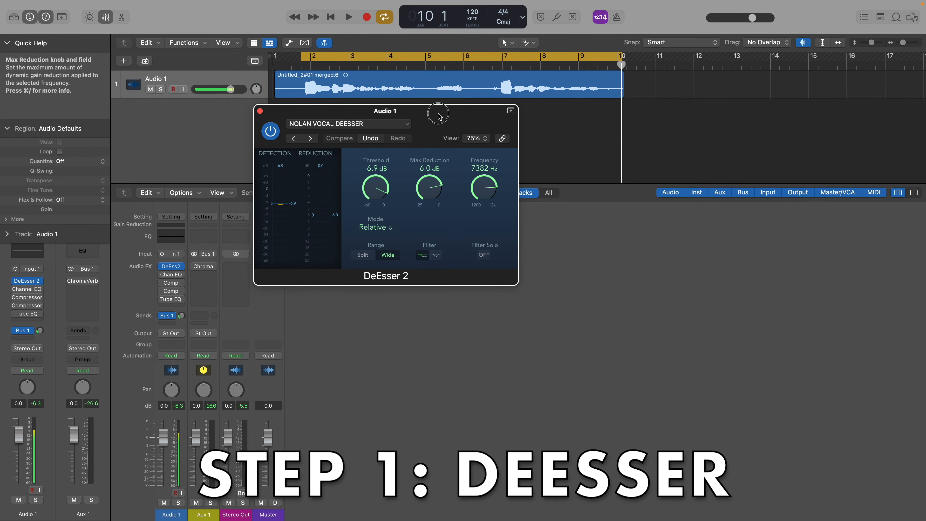
{"action": "left_click_drag", "start_coordinate": [440, 116], "coordinate": [457, 137]}
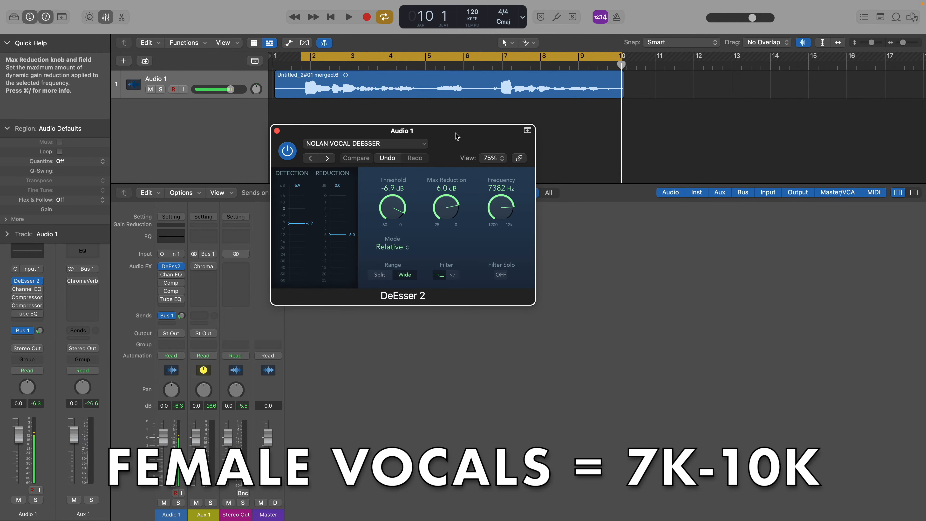
Shorten the cycle range to start just after bar 8, audition the vocal with the de-esser, and close DeEsser 2.
{"action": "left_click_drag", "start_coordinate": [621, 64], "coordinate": [528, 64]}
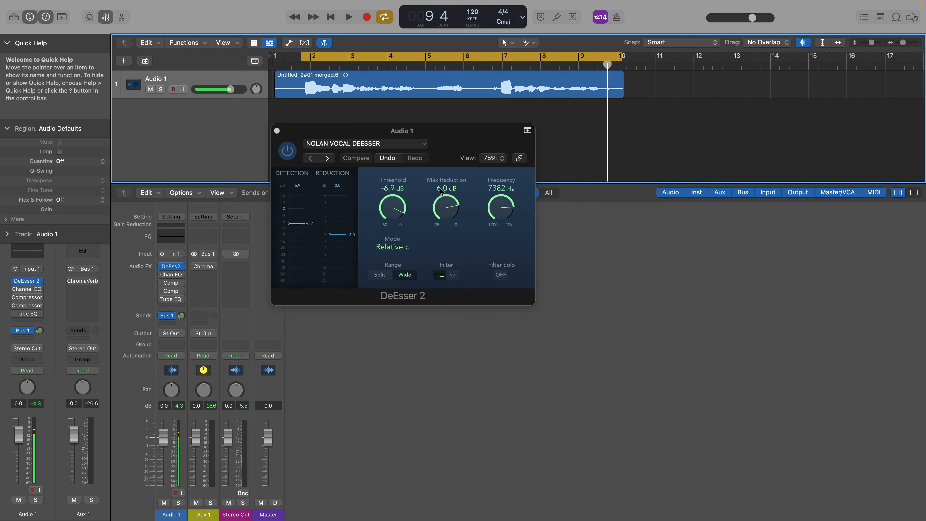
{"action": "left_click", "coordinate": [493, 68]}
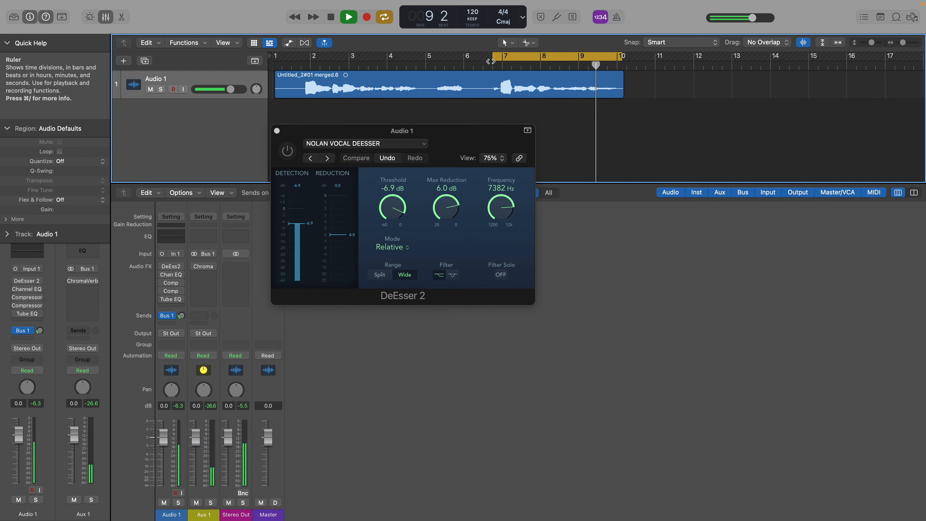
{"action": "left_click_drag", "start_coordinate": [490, 61], "coordinate": [554, 63]}
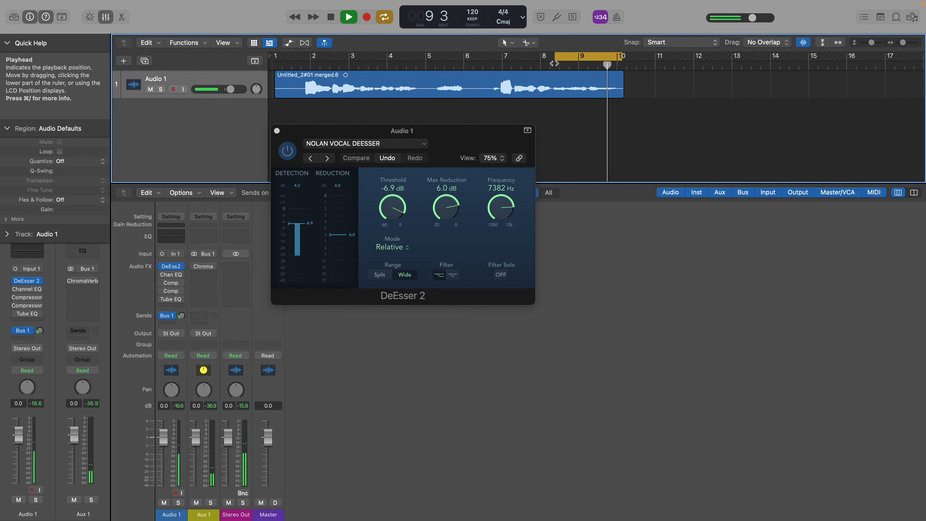
{"action": "double_click", "coordinate": [554, 67]}
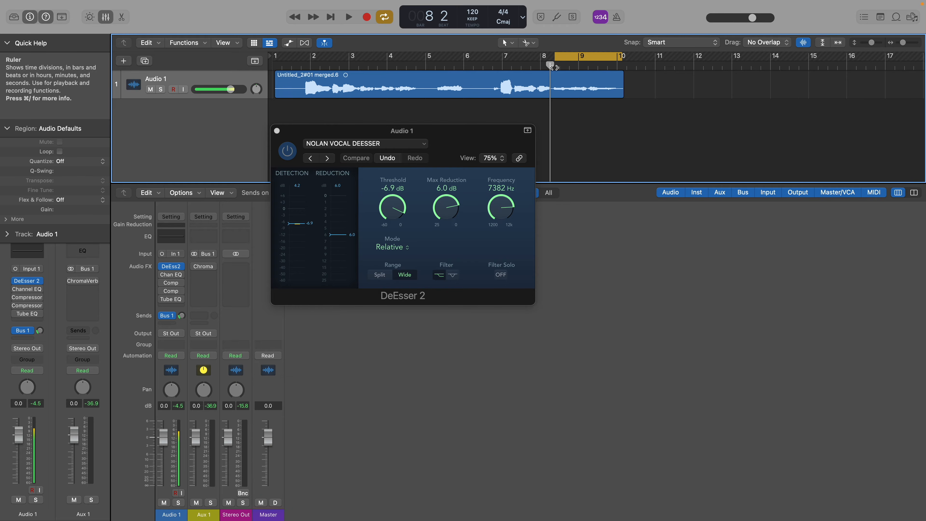
{"action": "left_click", "coordinate": [276, 130]}
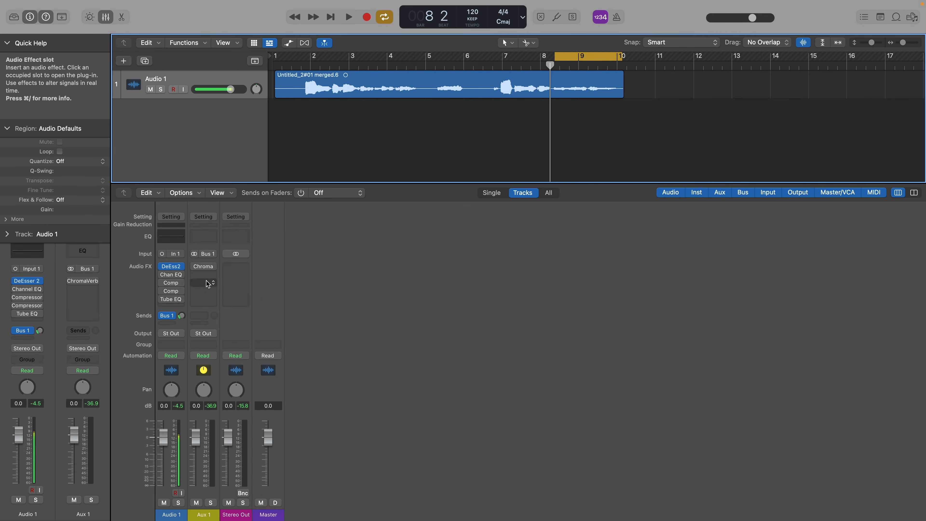
Switch on Channel EQ on Audio 1 and enable its low cut at about 101 Hz with a 24 dB/Oct slope.
{"action": "left_click", "coordinate": [163, 275]}
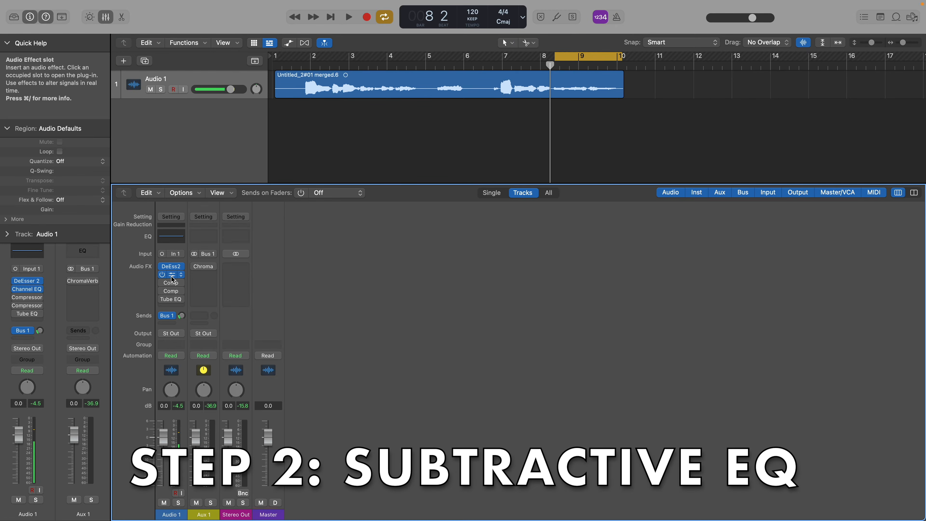
{"action": "left_click", "coordinate": [173, 278]}
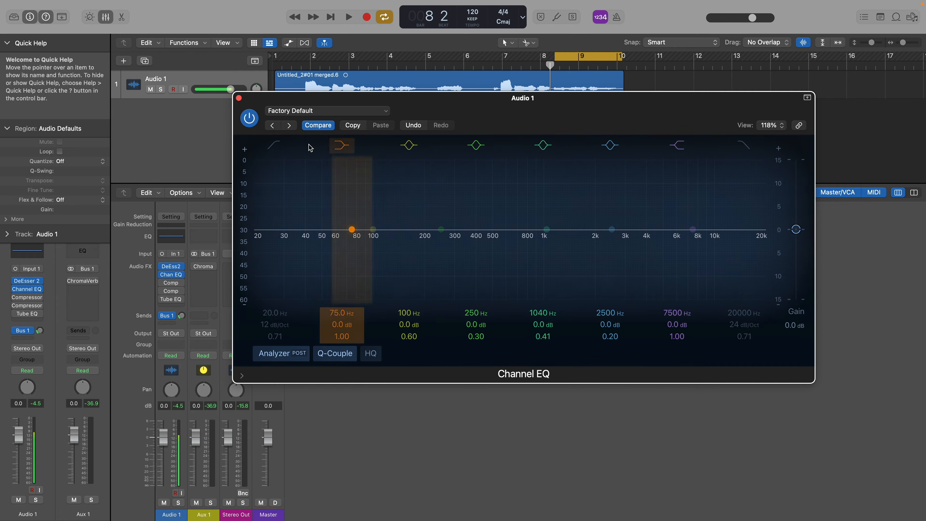
{"action": "left_click", "coordinate": [270, 147]}
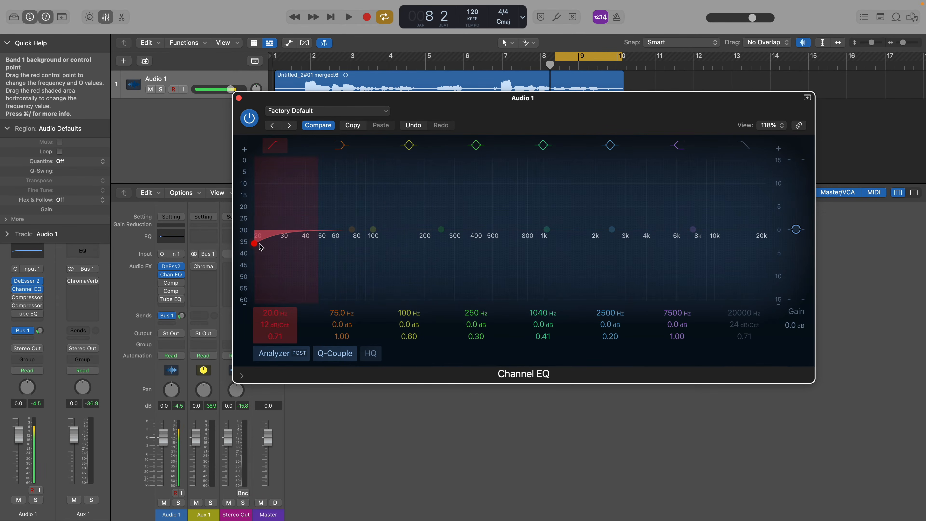
{"action": "left_click_drag", "start_coordinate": [255, 243], "coordinate": [374, 240]}
{"action": "left_click_drag", "start_coordinate": [310, 202], "coordinate": [355, 210]}
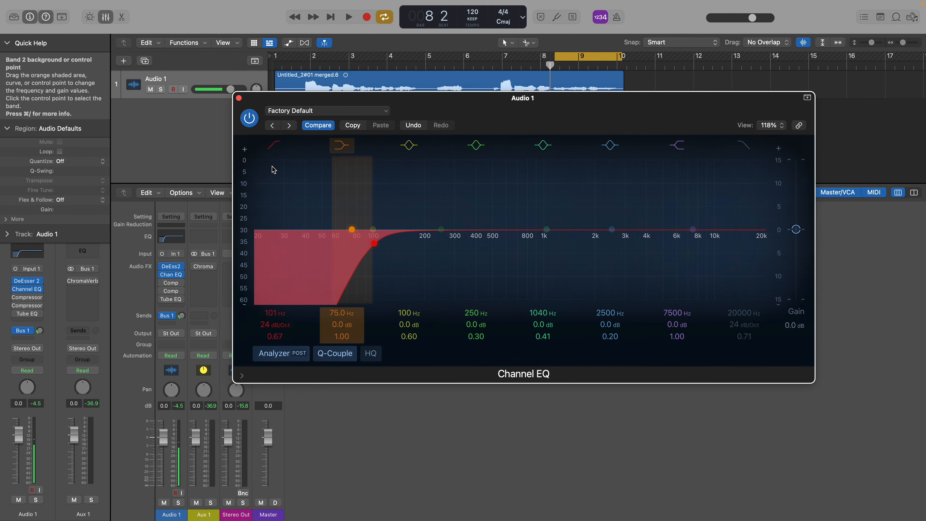
Sweep a narrow band 3 boost upward from about 166 Hz during playback, ending in a -2.8 dB cut at 212 Hz with Q 6.20.
{"action": "mouse_move", "coordinate": [373, 229]}
{"action": "left_mouse_down"}
{"action": "mouse_move", "coordinate": [400, 231]}
{"action": "mouse_move", "coordinate": [407, 143]}
{"action": "mouse_move", "coordinate": [408, 182]}
{"action": "left_mouse_up"}
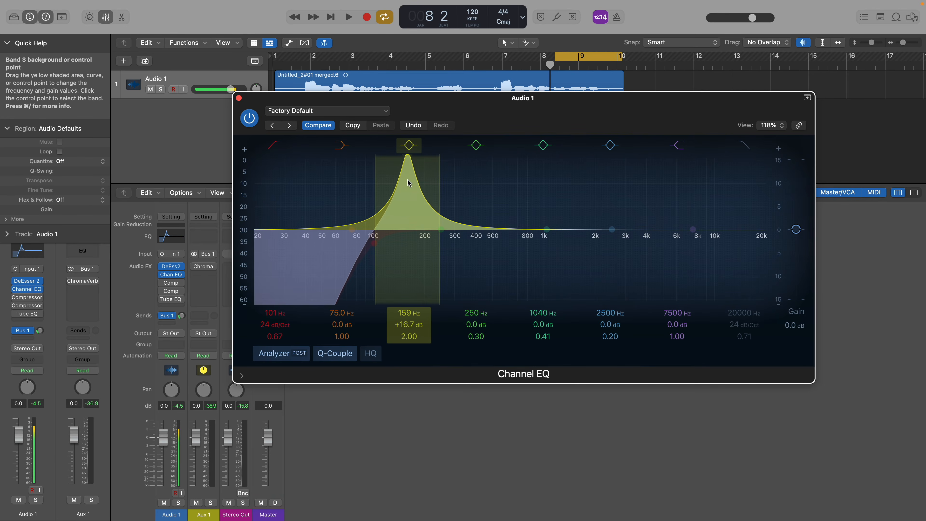
{"action": "scroll", "coordinate": [408, 182], "scroll_direction": "up", "scroll_amount": 4}
{"action": "mouse_move", "coordinate": [408, 178]}
{"action": "left_mouse_down"}
{"action": "mouse_move", "coordinate": [568, 177]}
{"action": "mouse_move", "coordinate": [411, 179]}
{"action": "left_mouse_up"}
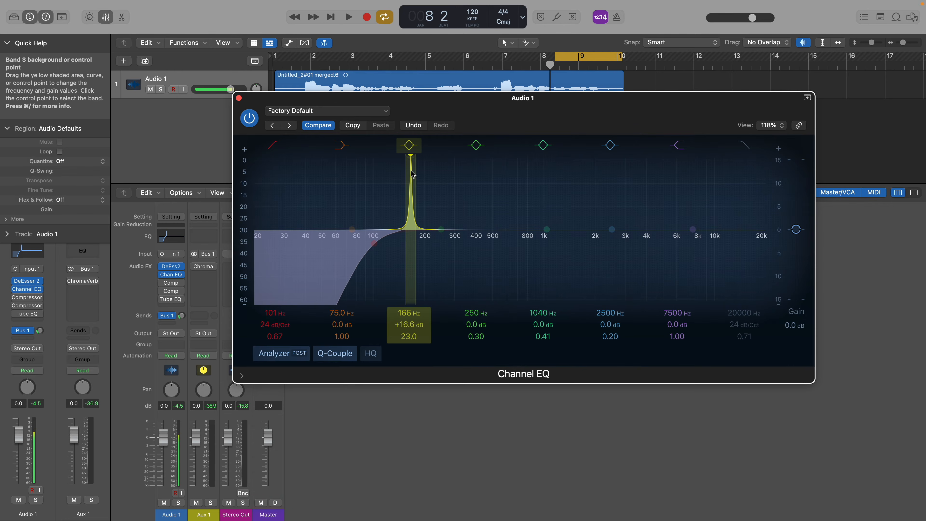
{"action": "scroll", "coordinate": [411, 156], "scroll_direction": "down", "scroll_amount": 2}
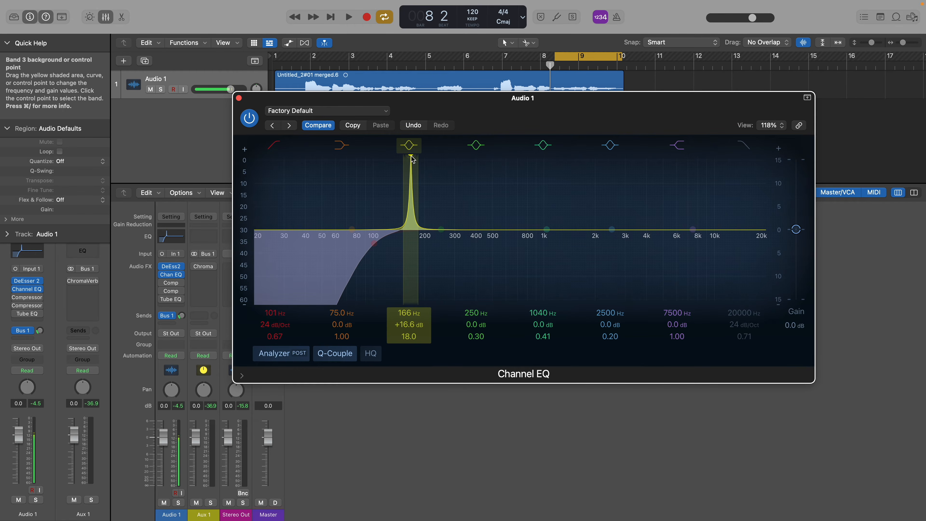
{"action": "key", "text": "space"}
{"action": "left_click_drag", "start_coordinate": [413, 159], "coordinate": [430, 247]}
{"action": "scroll", "coordinate": [428, 244], "scroll_direction": "down", "scroll_amount": 5}
{"action": "key", "text": "space"}
Cut band 4 by 2.6 dB at 328 Hz with Q 5.60, and turn a narrow band 5 boost near 660 Hz into a cut.
{"action": "left_click_drag", "start_coordinate": [461, 229], "coordinate": [460, 260]}
{"action": "key", "text": "space"}
{"action": "scroll", "coordinate": [480, 156], "scroll_direction": "up", "scroll_amount": 10}
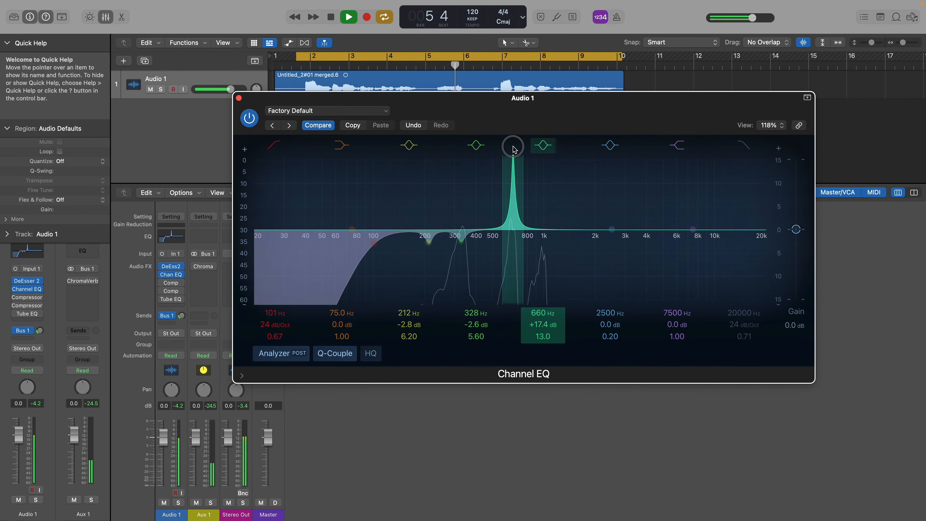
{"action": "left_click_drag", "start_coordinate": [512, 149], "coordinate": [515, 265]}
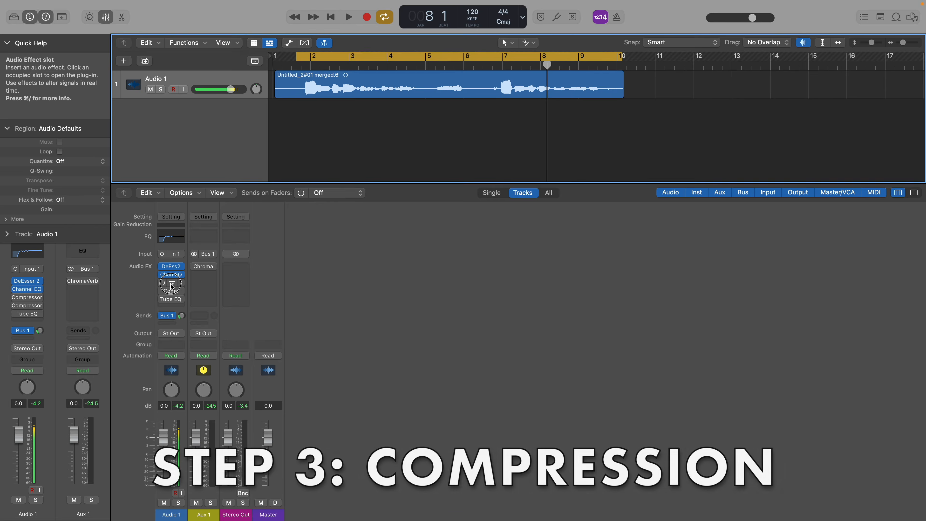
Switch on the first Compressor on Audio 1 and inspect its Studio FET ratio, attack, release and threshold settings.
{"action": "left_click", "coordinate": [160, 285]}
{"action": "left_click", "coordinate": [306, 134]}
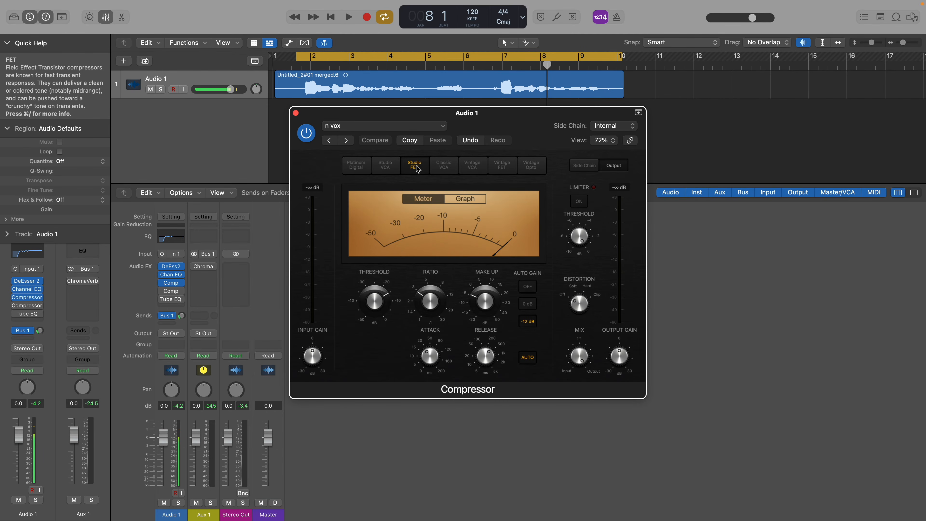
{"action": "mouse_move", "coordinate": [437, 273]}
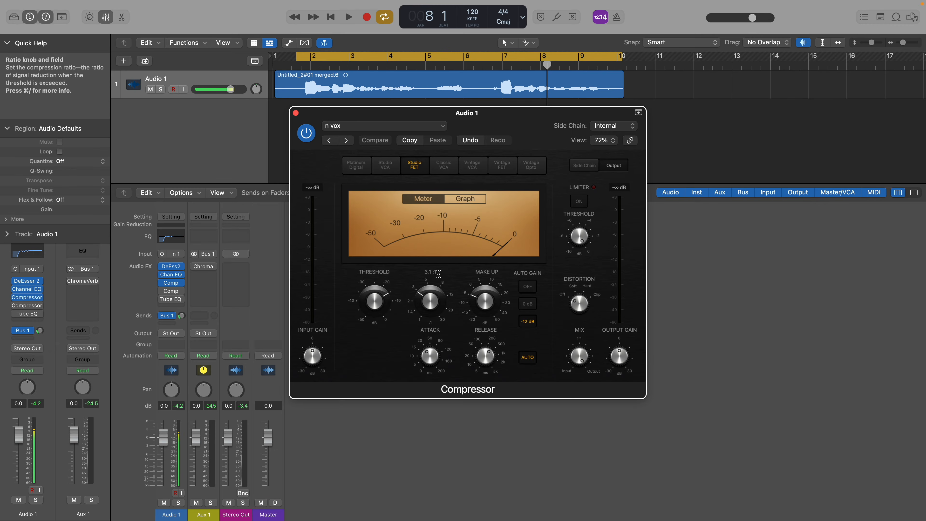
{"action": "mouse_move", "coordinate": [433, 350]}
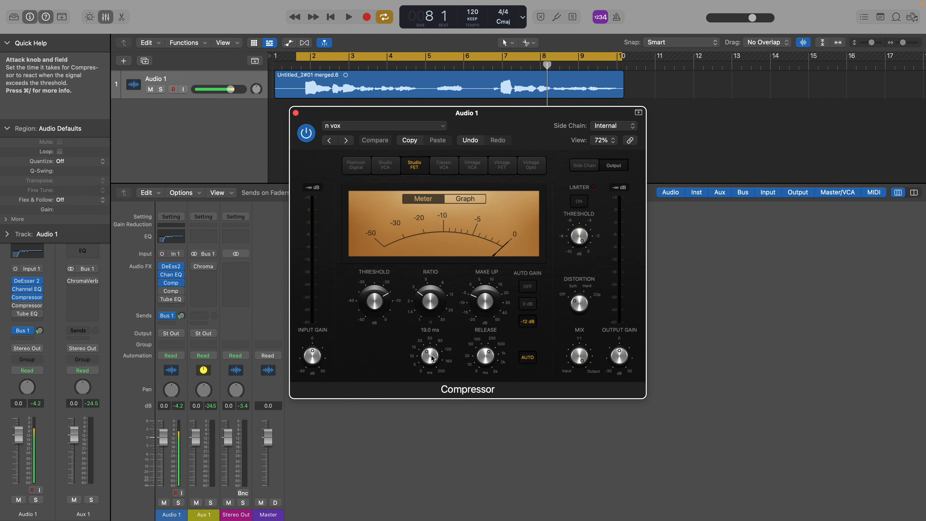
{"action": "mouse_move", "coordinate": [490, 360]}
{"action": "mouse_move", "coordinate": [382, 295]}
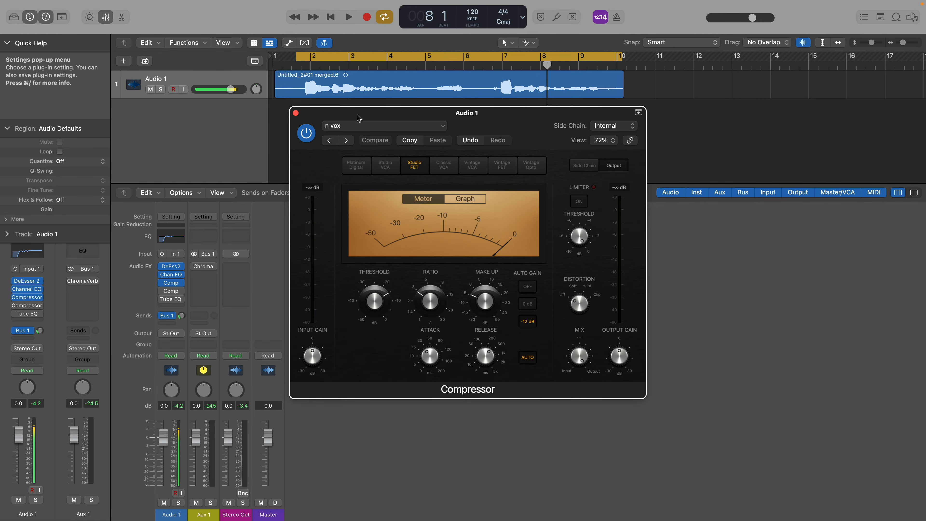
Play the vocal from just before bar 2 through the Studio FET Compressor and close the plug-in.
{"action": "left_click", "coordinate": [302, 67]}
{"action": "key", "text": "space"}
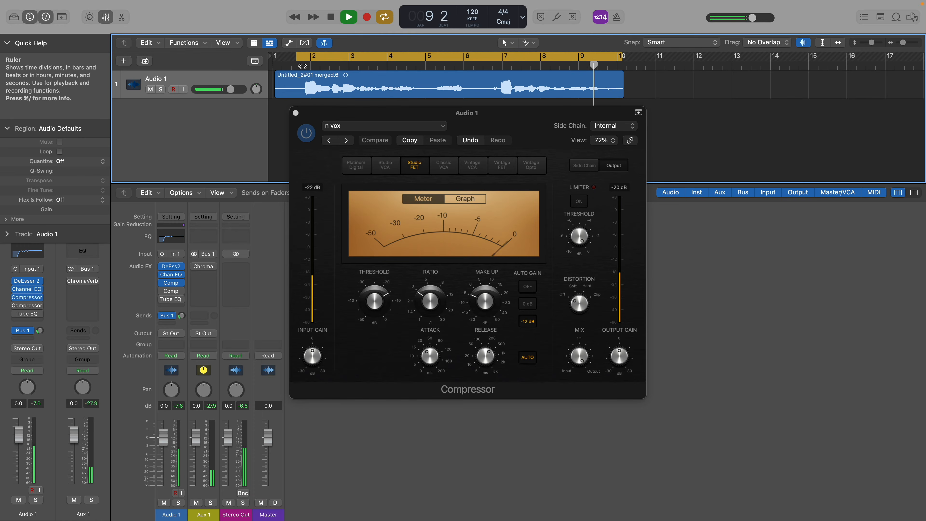
{"action": "key", "text": "space"}
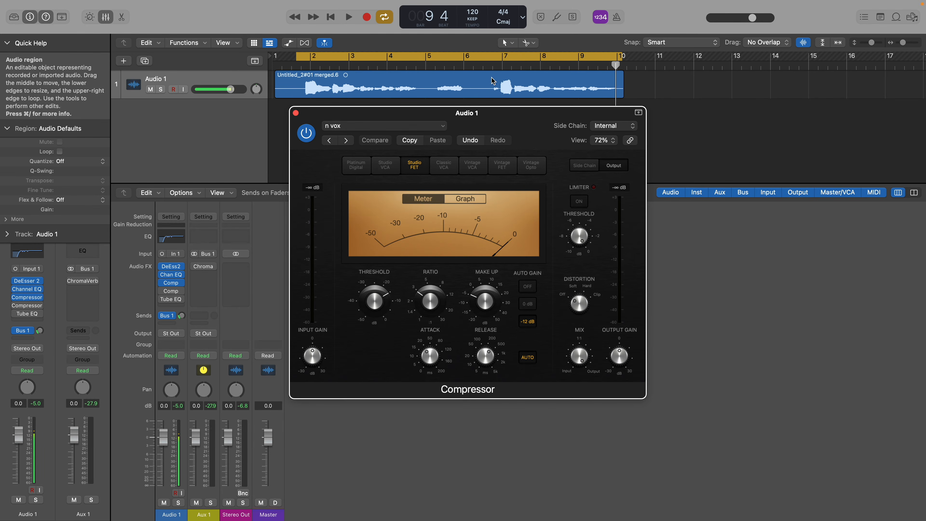
{"action": "left_click", "coordinate": [296, 113]}
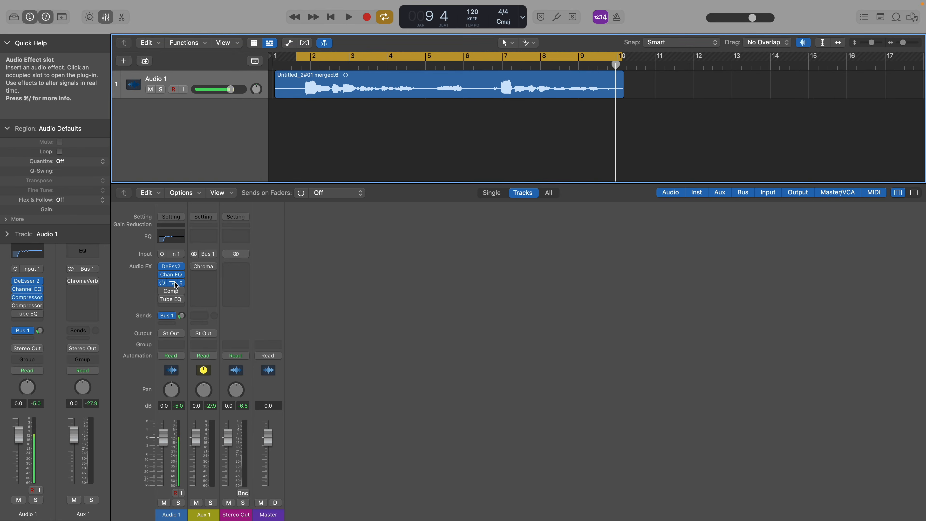
Switch on the second Compressor on Audio 1 and audition the vocal after inspecting its Vintage Opto ratio, attack and release.
{"action": "left_click", "coordinate": [171, 293]}
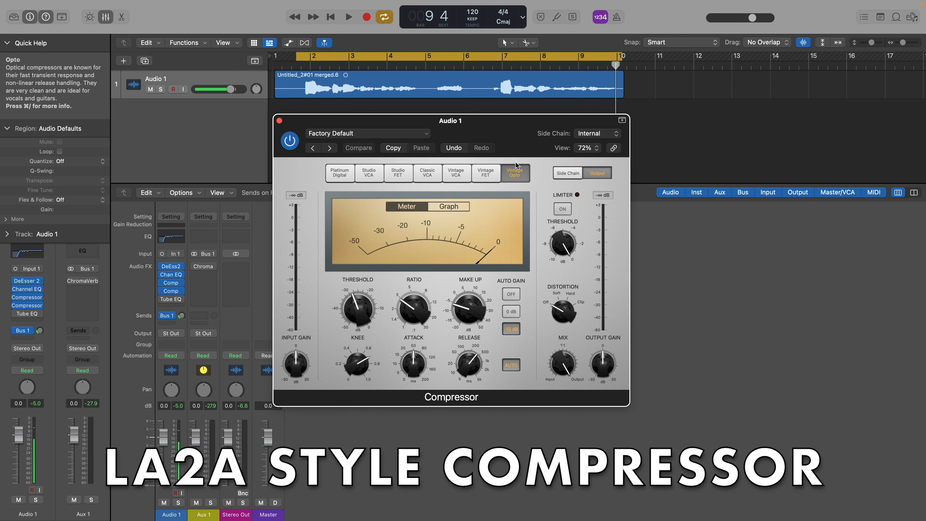
{"action": "mouse_move", "coordinate": [416, 313]}
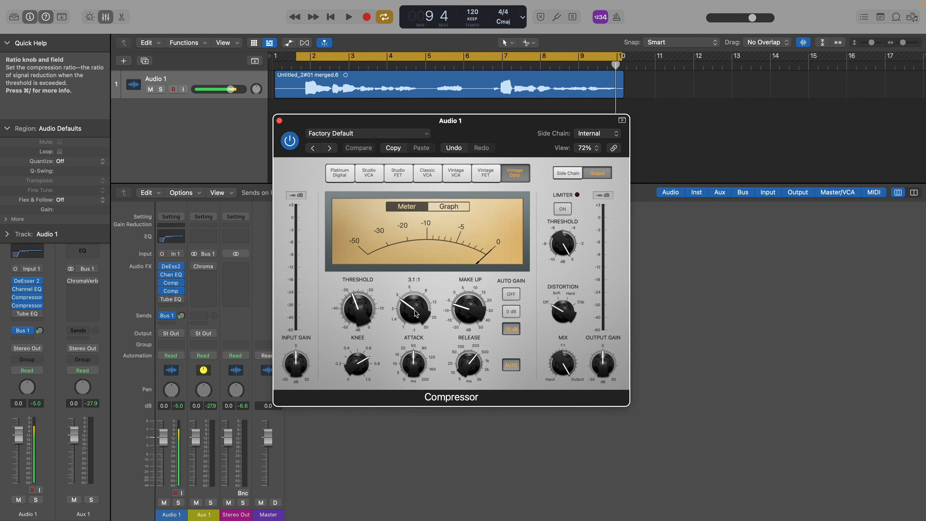
{"action": "mouse_move", "coordinate": [414, 373]}
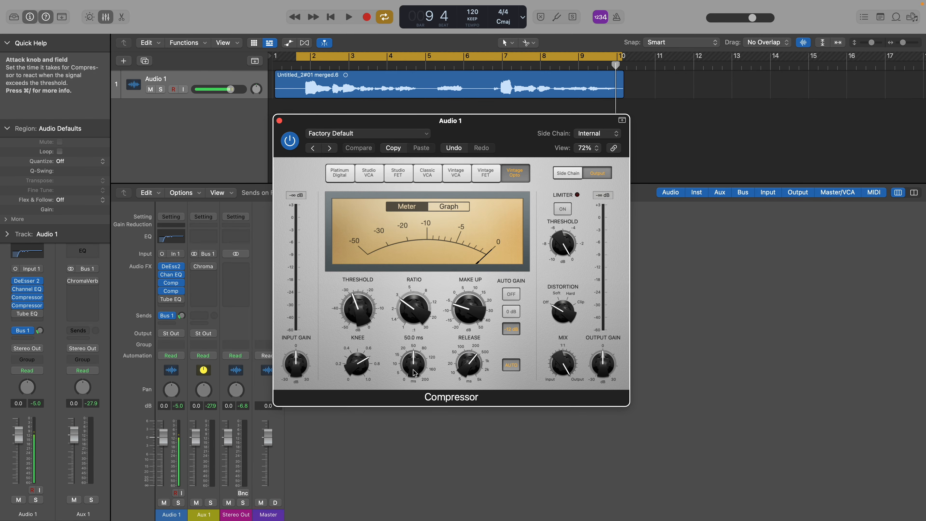
{"action": "mouse_move", "coordinate": [480, 366]}
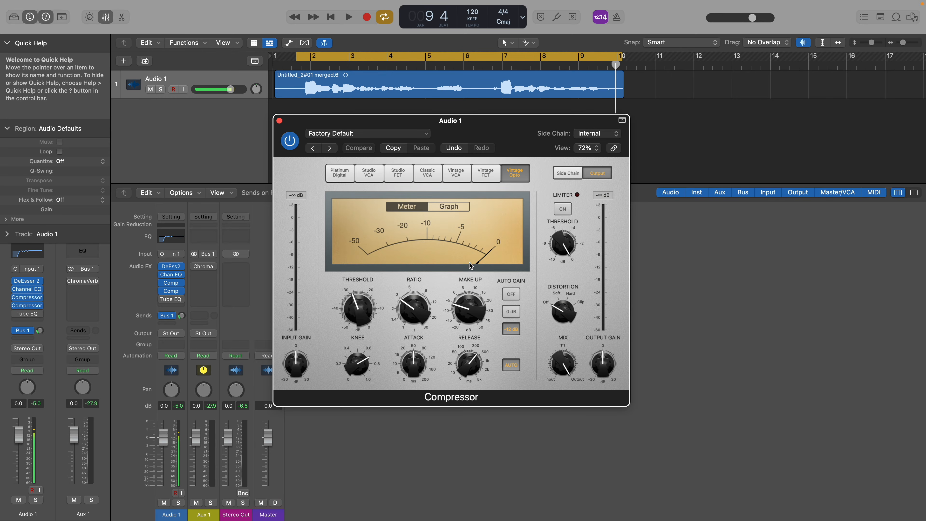
{"action": "key", "text": "space"}
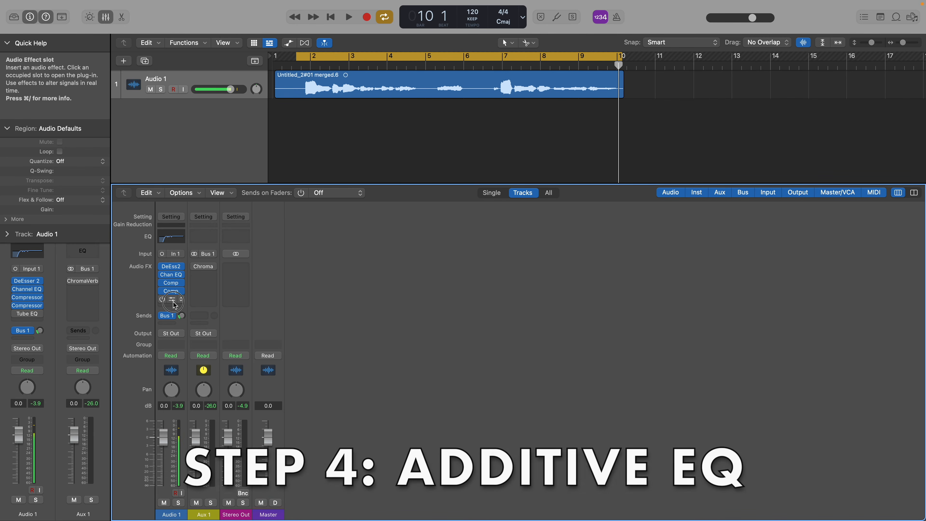
Switch on Vintage Tube EQ on Audio 1 with Low Boost raised to about 2 and High Bandwidth adjusted slightly.
{"action": "left_click", "coordinate": [173, 300]}
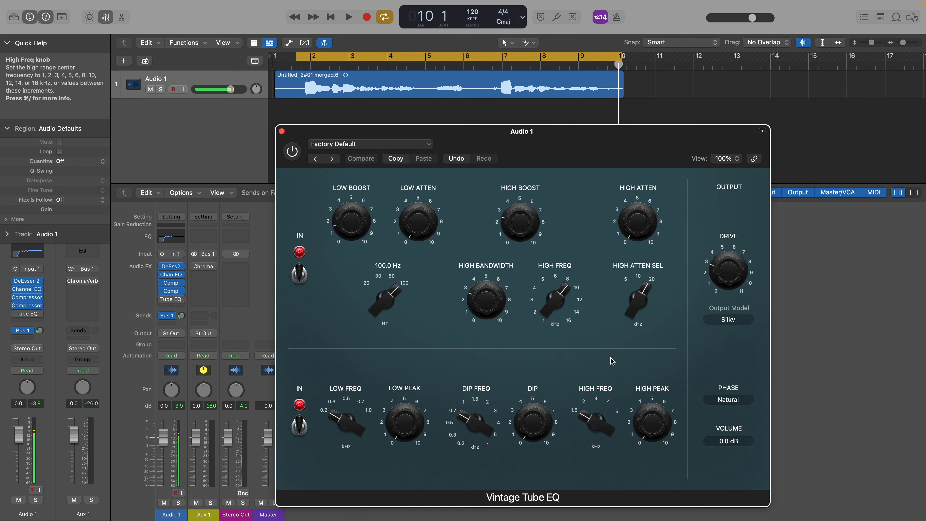
{"action": "mouse_move", "coordinate": [564, 292]}
{"action": "mouse_move", "coordinate": [481, 298]}
{"action": "left_mouse_down"}
{"action": "mouse_move", "coordinate": [478, 333]}
{"action": "mouse_move", "coordinate": [473, 298]}
{"action": "left_mouse_up"}
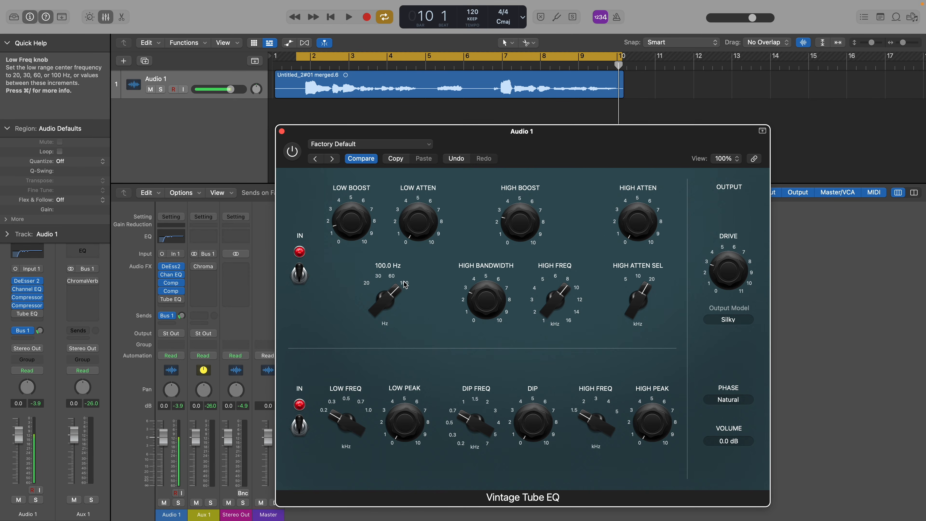
{"action": "left_click_drag", "start_coordinate": [349, 226], "coordinate": [346, 218]}
{"action": "left_click", "coordinate": [292, 150]}
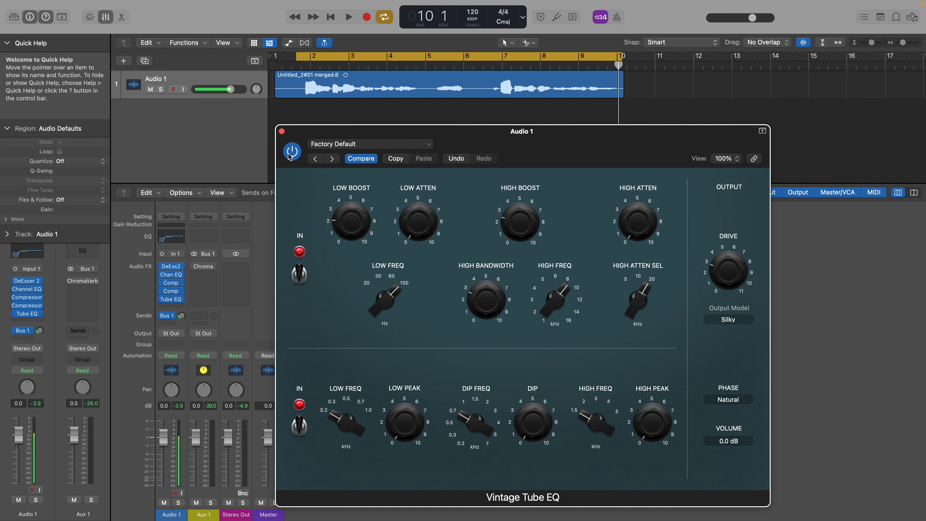
Play the vocal from just before bar 2 with Vintage Tube EQ active and close the plug-in.
{"action": "left_click", "coordinate": [304, 69]}
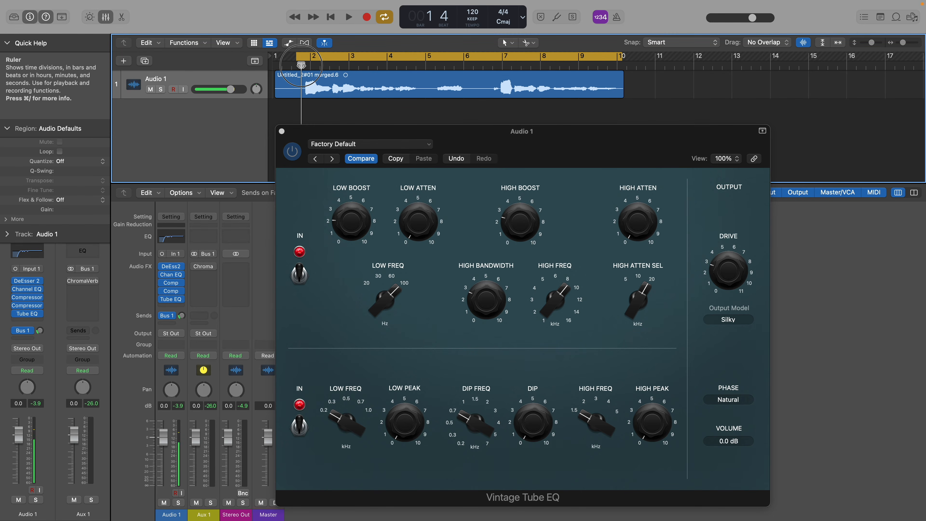
{"action": "key", "text": "space"}
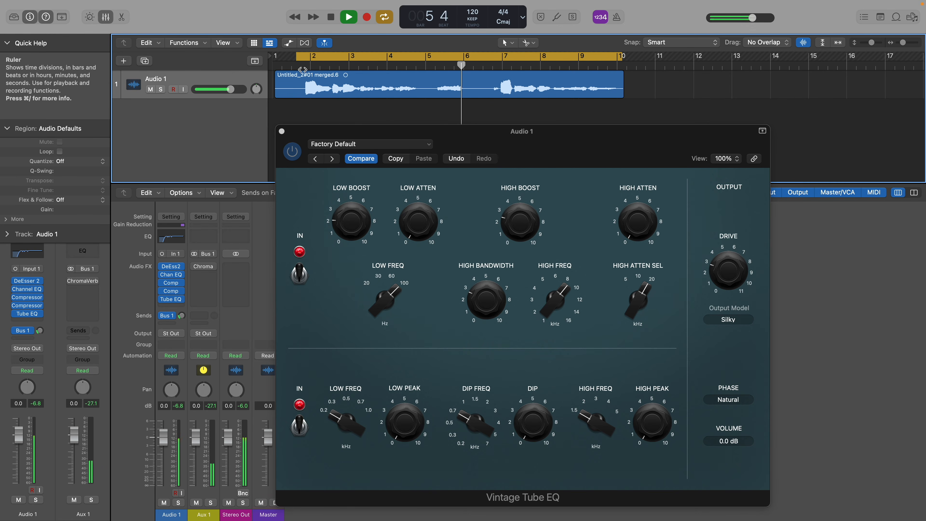
{"action": "key", "text": "space"}
{"action": "left_click", "coordinate": [364, 277]}
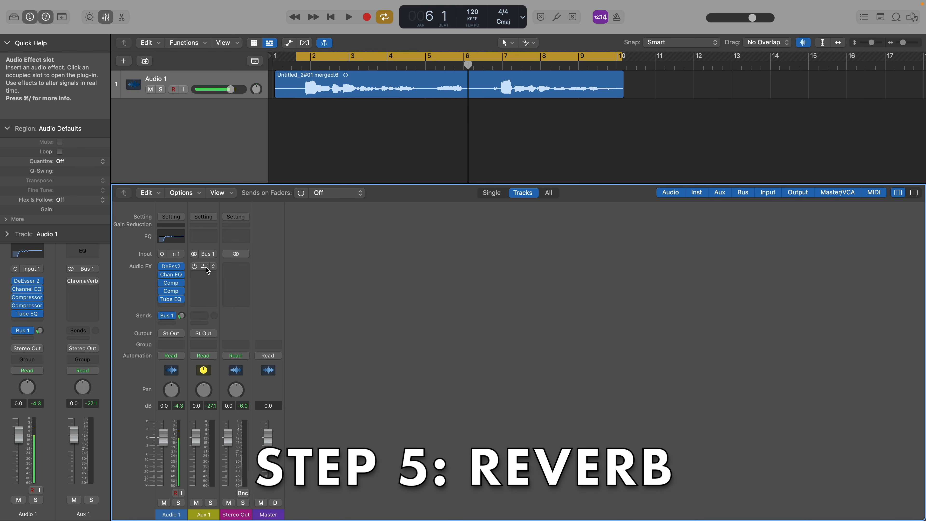
Open ChromaVerb on Aux 1 and assign Audio 1's send to Bus 1, feeding Aux 1.
{"action": "left_click", "coordinate": [206, 269]}
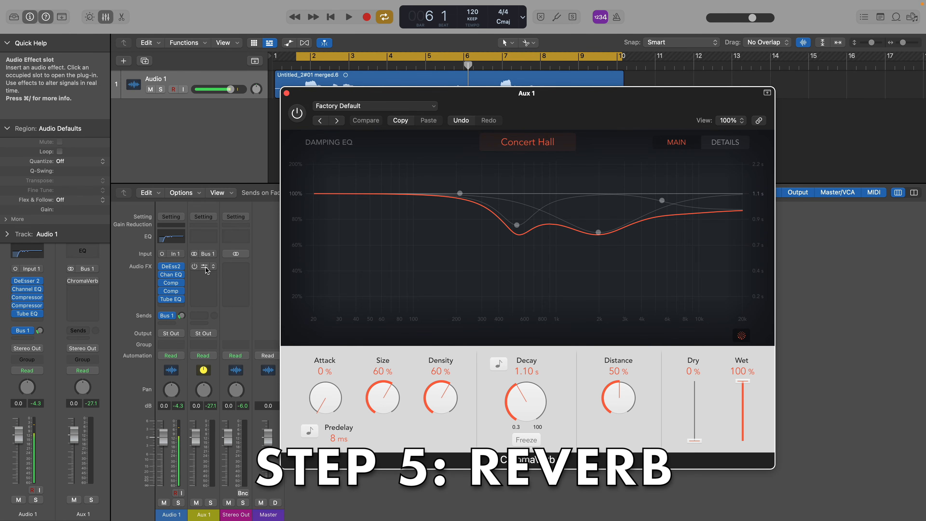
{"action": "left_click", "coordinate": [459, 193]}
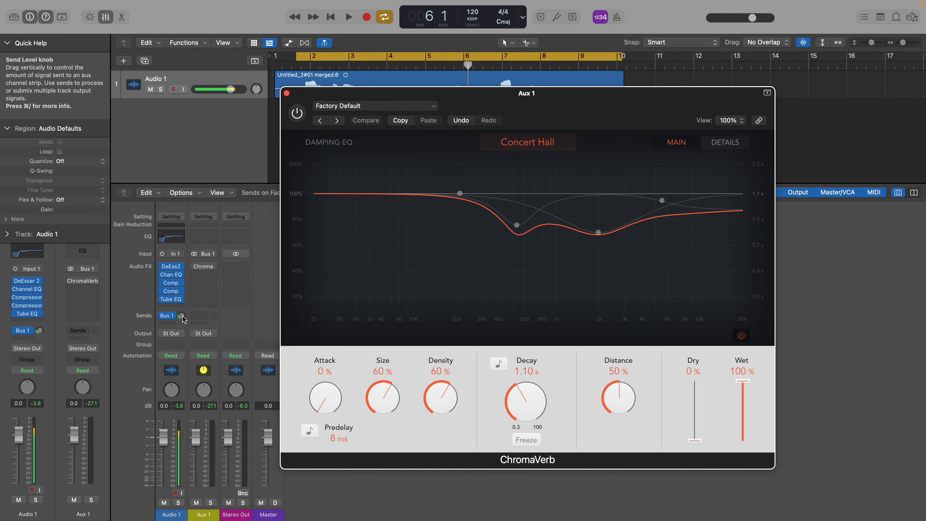
{"action": "left_click", "coordinate": [174, 320]}
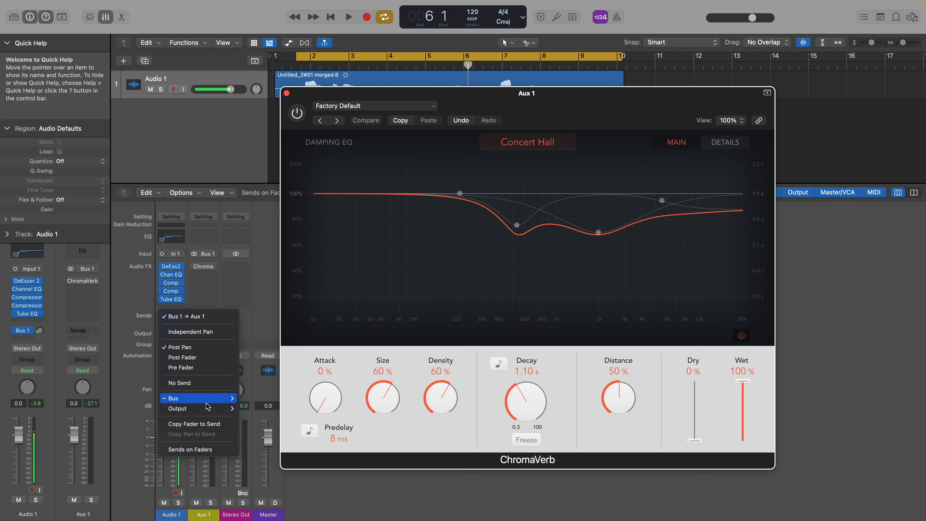
{"action": "mouse_move", "coordinate": [208, 402]}
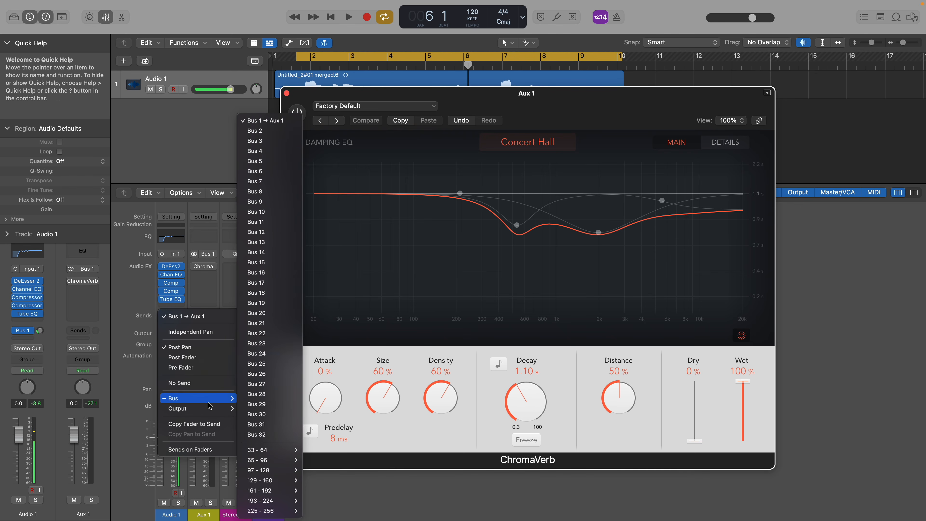
{"action": "left_click", "coordinate": [280, 125]}
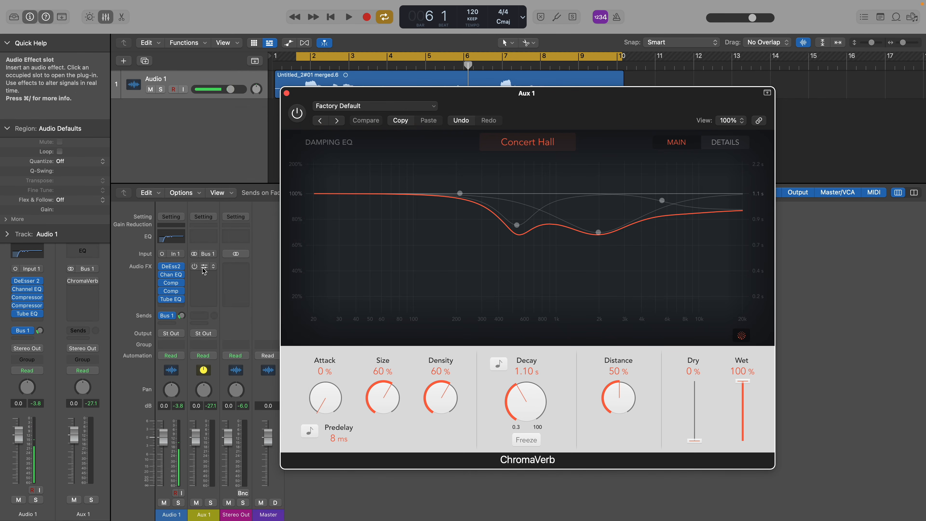
Switch on ChromaVerb on Aux 1 and raise Audio 1's Bus 1 send level to about -20.6 dB during vocal playback.
{"action": "left_click", "coordinate": [204, 270]}
{"action": "left_click", "coordinate": [204, 270]}
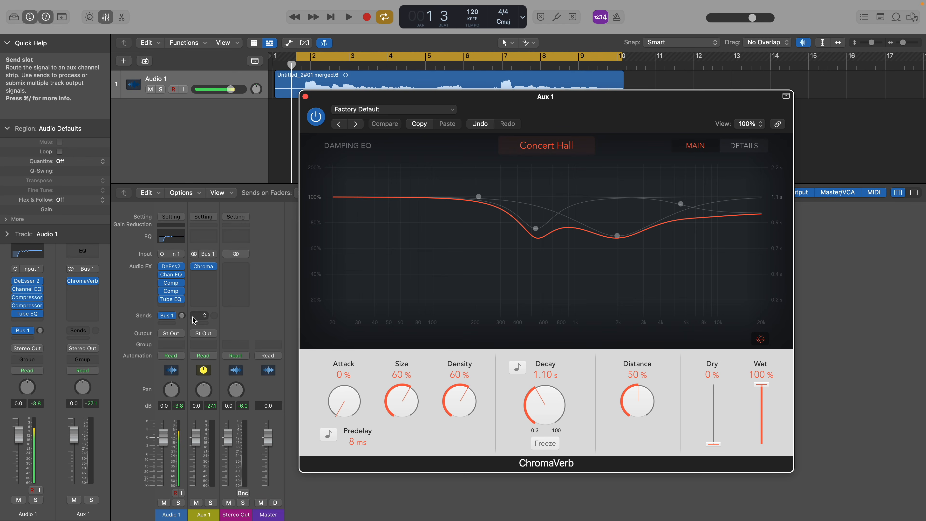
{"action": "left_click_drag", "start_coordinate": [181, 316], "coordinate": [181, 315]}
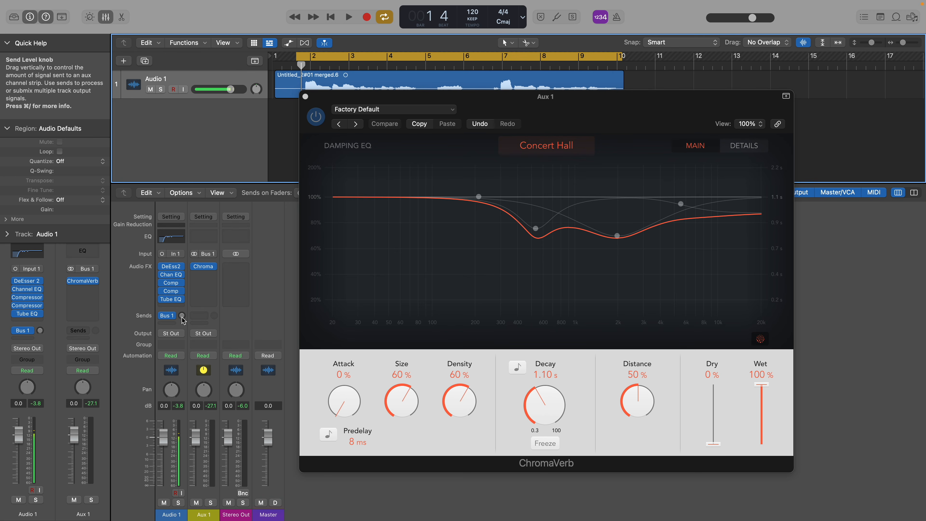
{"action": "key", "text": "space"}
{"action": "left_click_drag", "start_coordinate": [181, 316], "coordinate": [172, 296]}
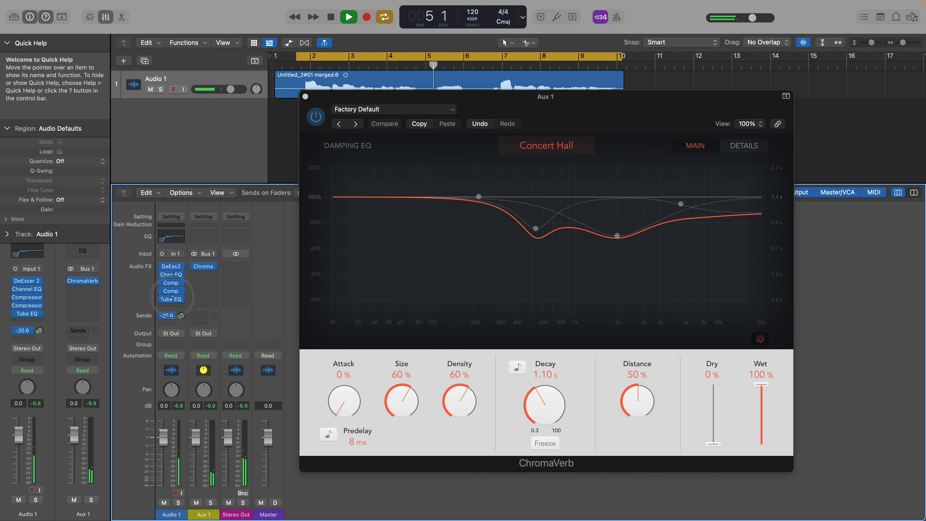